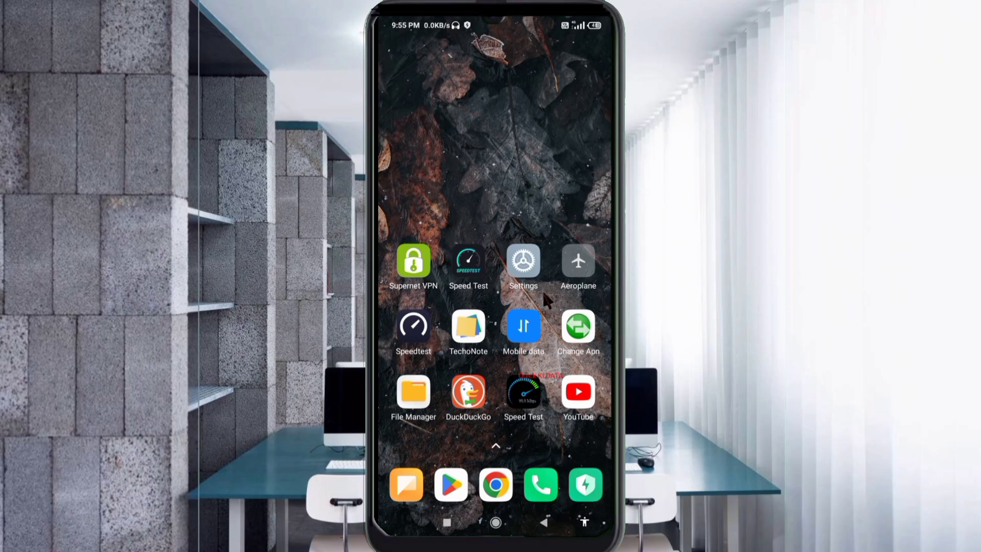
# - Go to SIM cards & mobile networks, SIM 1, and show its Access point names list
pyautogui.click(523, 261)
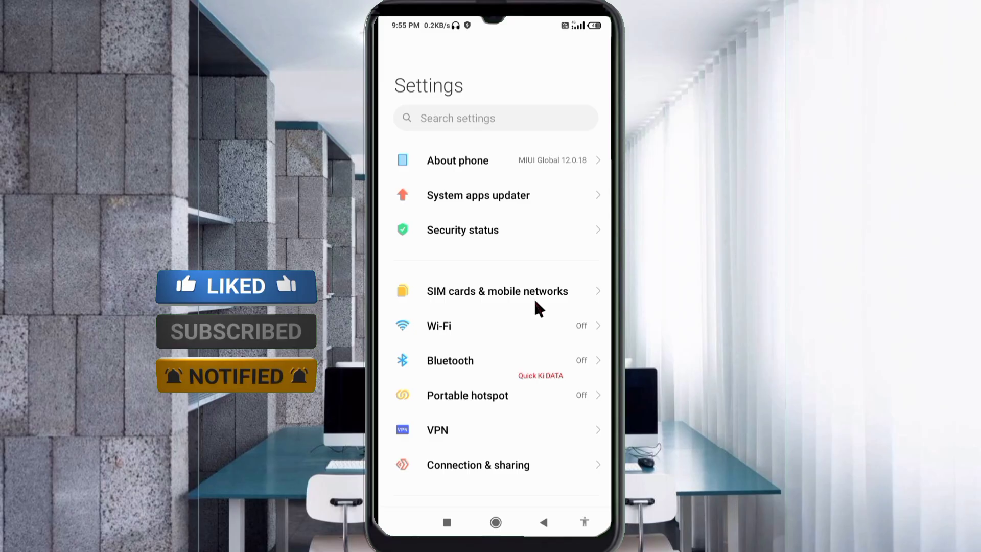
pyautogui.click(518, 300)
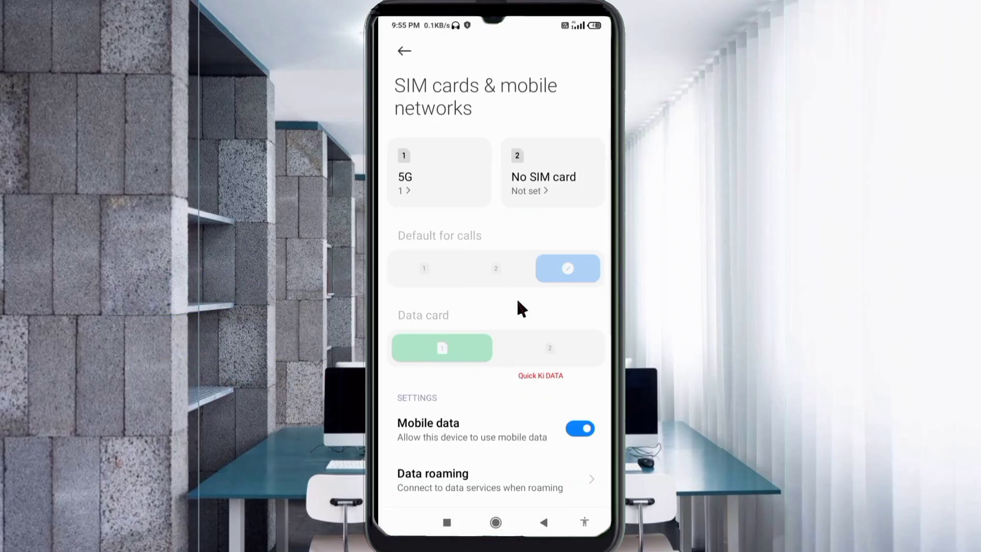
pyautogui.click(448, 198)
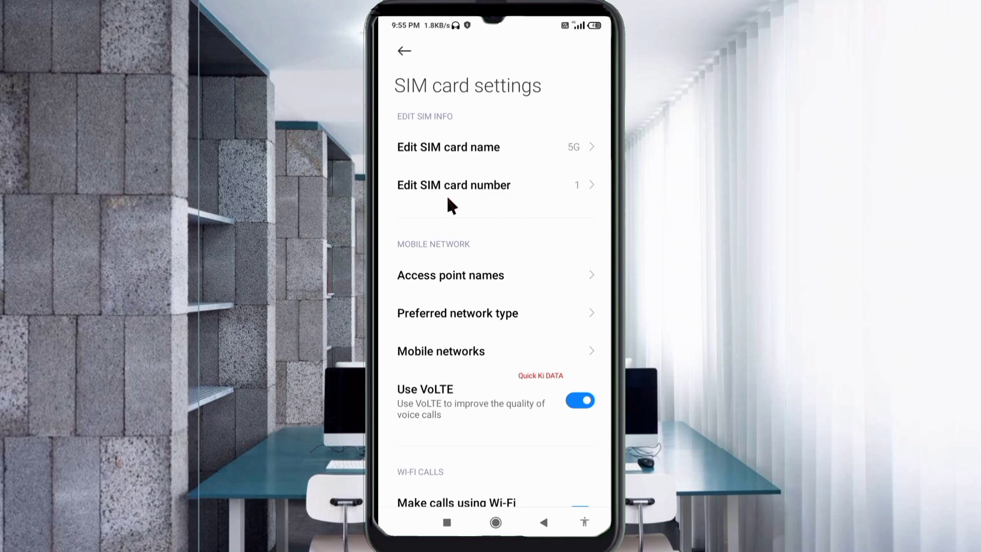
pyautogui.click(471, 286)
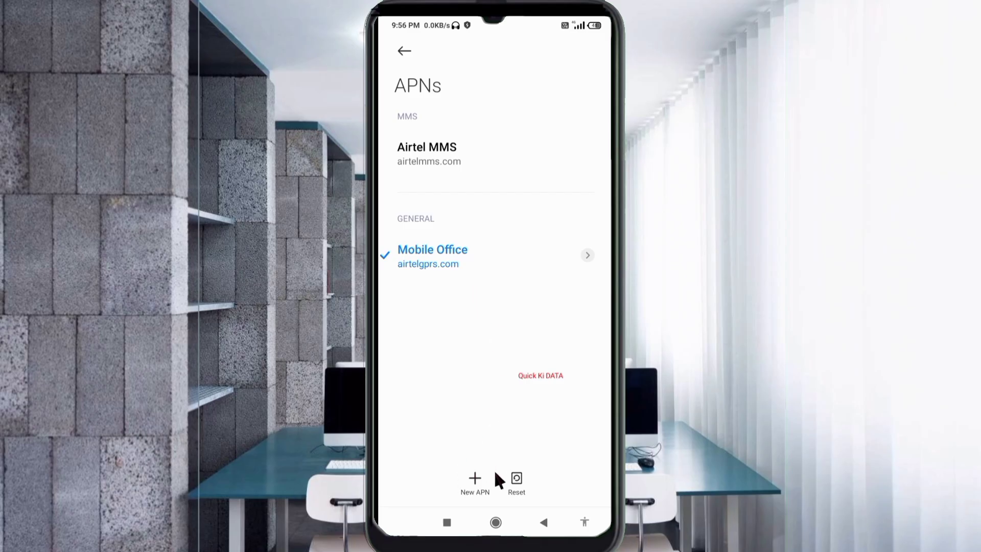
# - Start a new APN and enter 'Grameen Phone' as its name
pyautogui.click(481, 479)
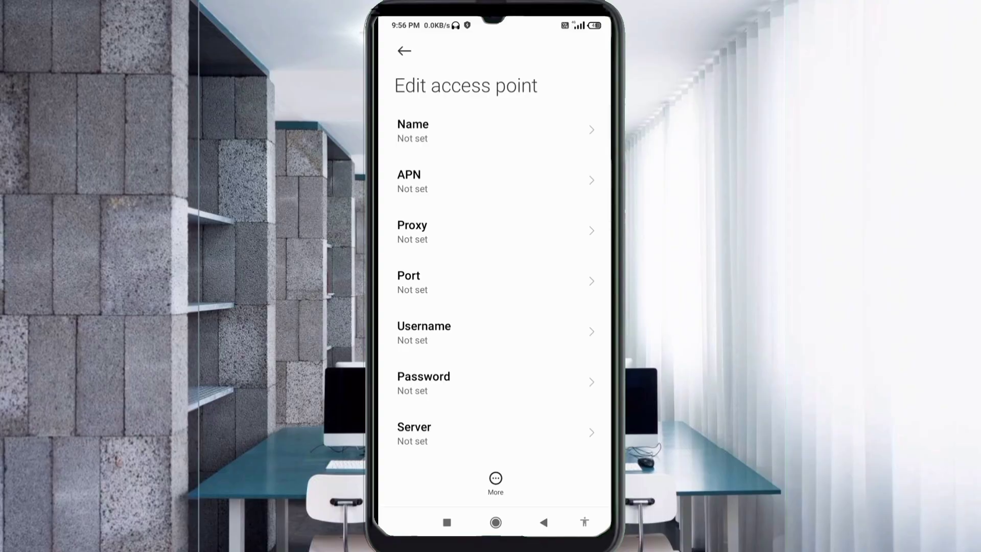
pyautogui.click(491, 130)
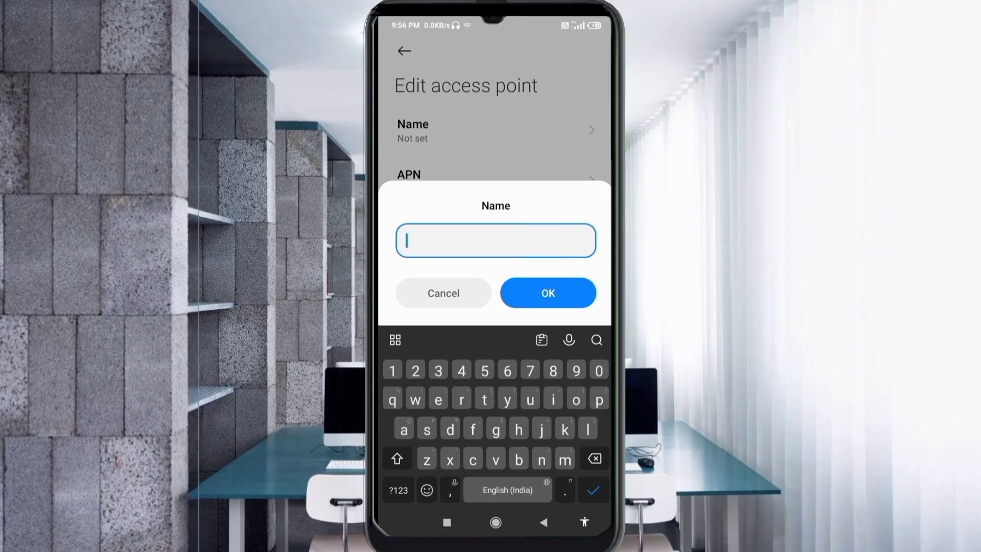
pyautogui.write('Gra')
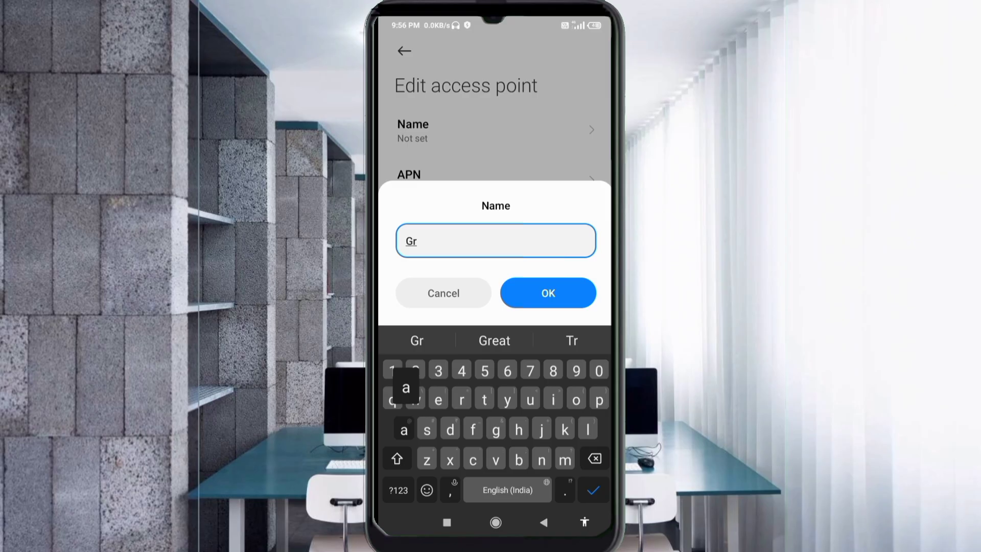
pyautogui.write('me')
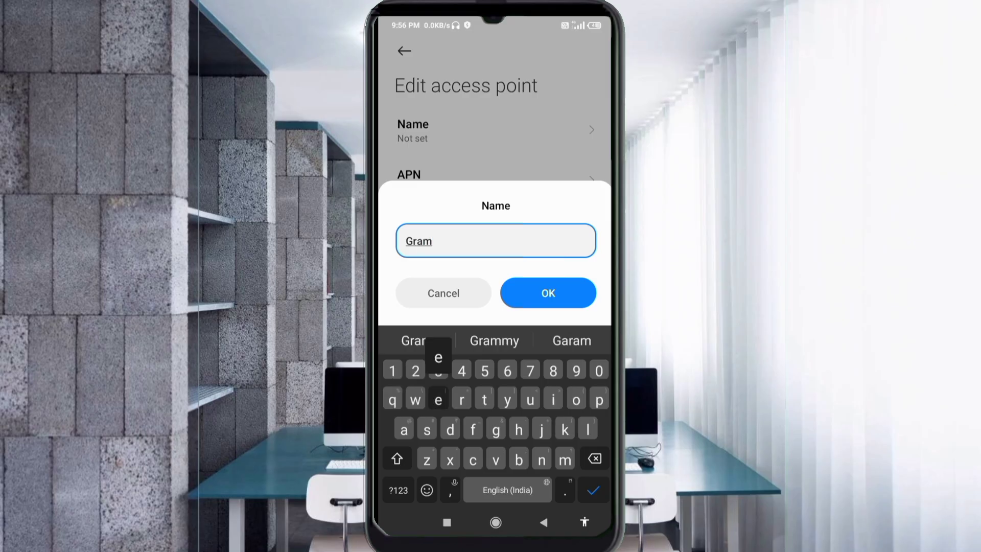
pyautogui.write('en')
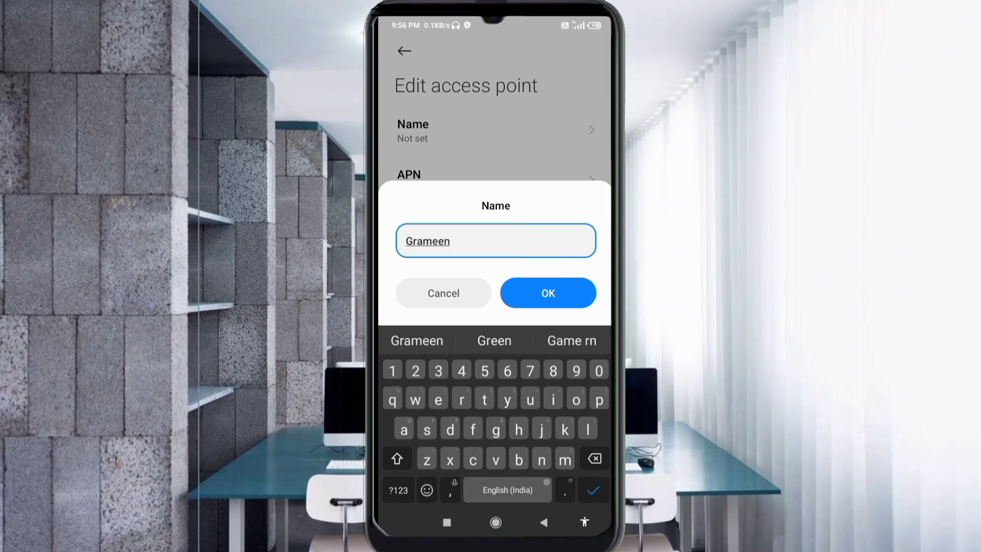
pyautogui.write(' Pho')
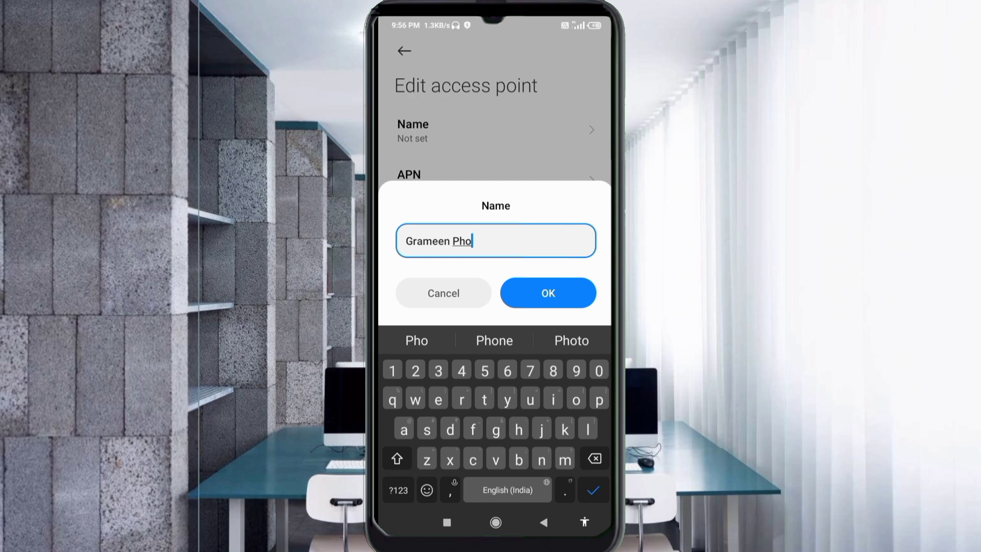
pyautogui.write('ne')
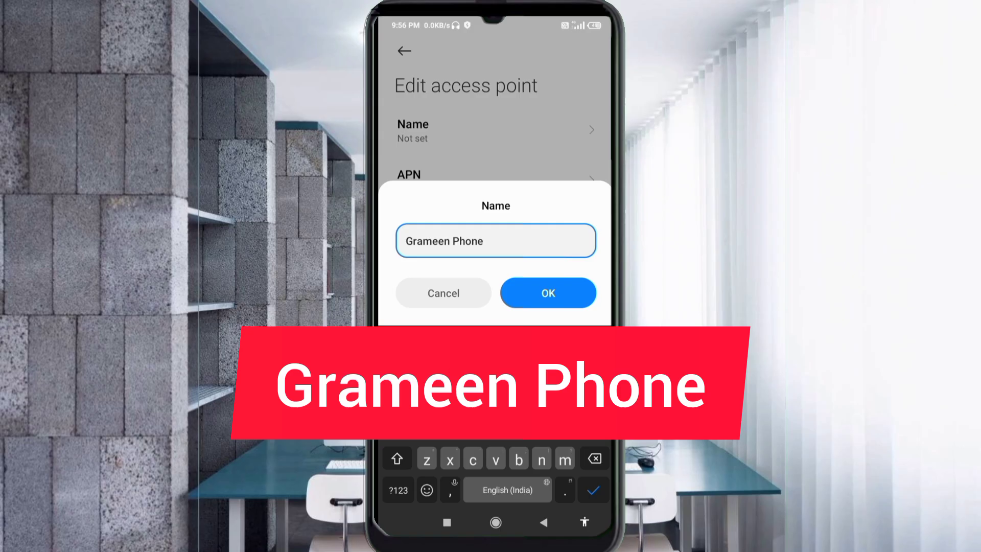
# - Confirm the Grameen Phone name, then set the APN field to 'internet'
pyautogui.click(548, 293)
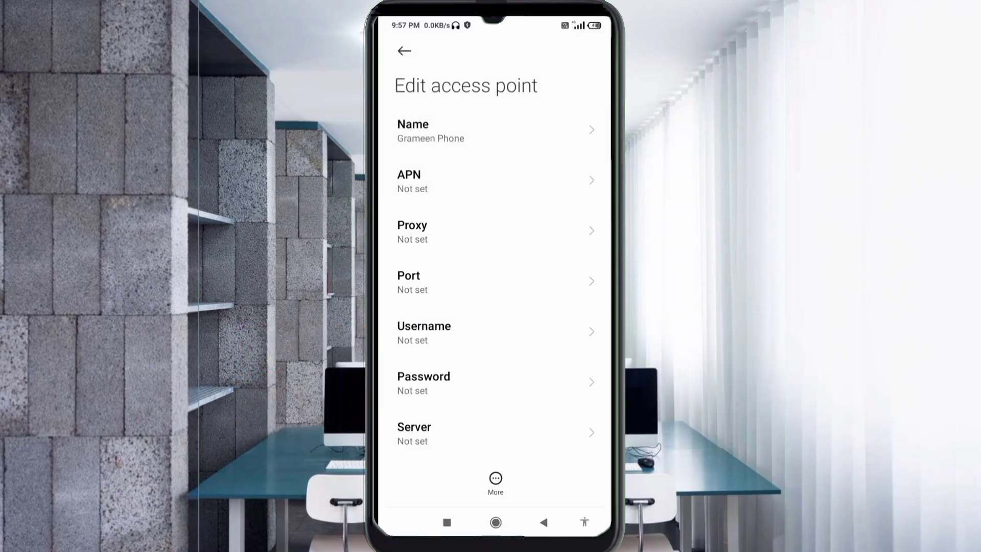
pyautogui.click(412, 180)
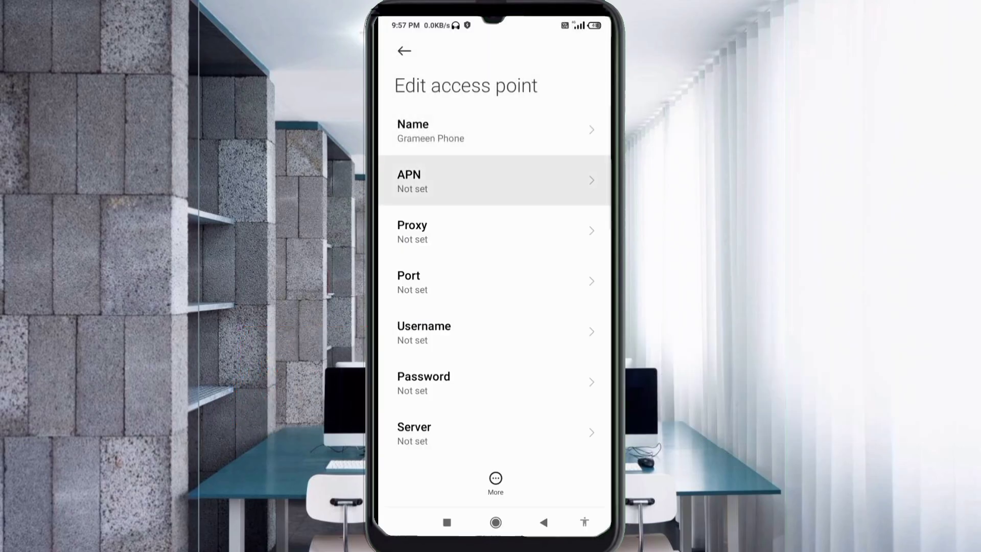
pyautogui.write('i')
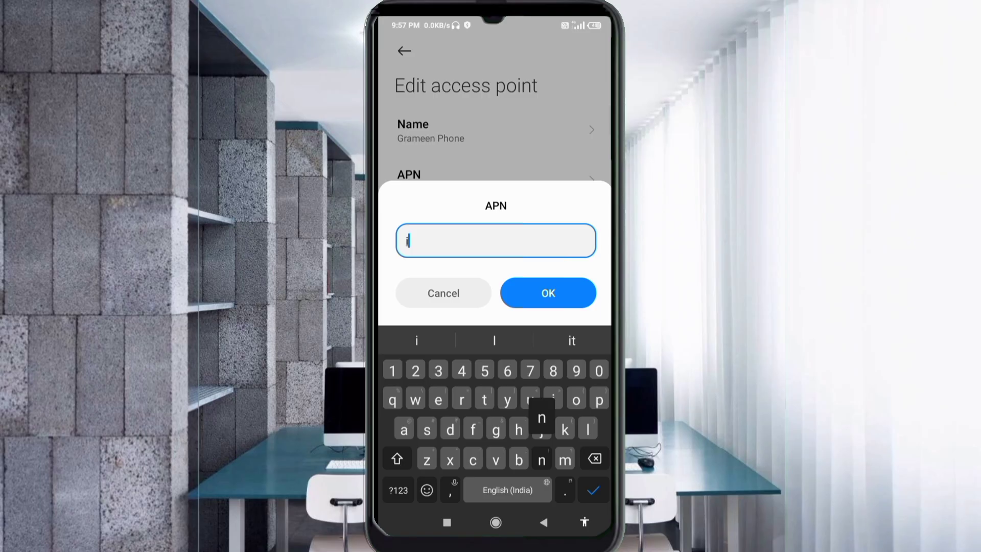
pyautogui.write('nter')
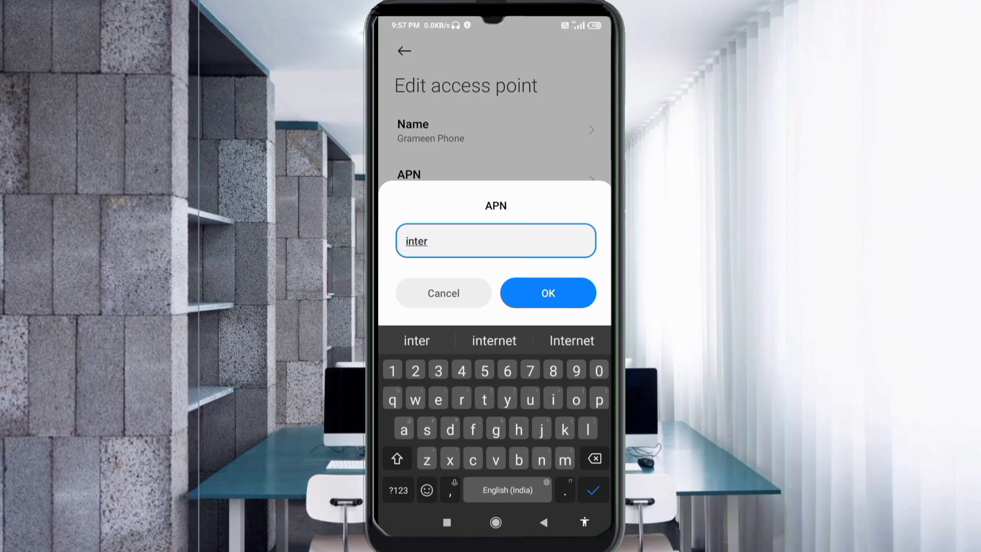
pyautogui.write('net')
pyautogui.click(417, 340)
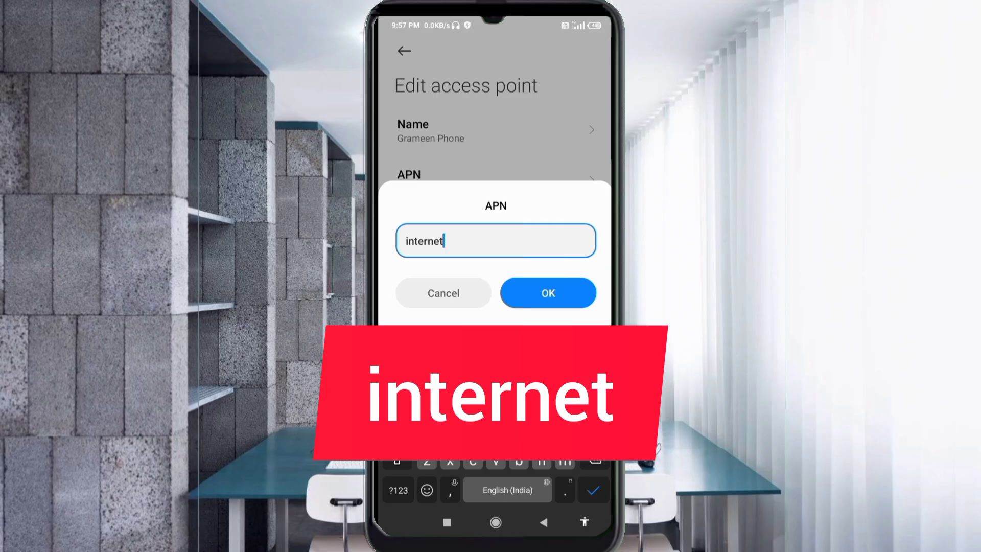
pyautogui.click(548, 293)
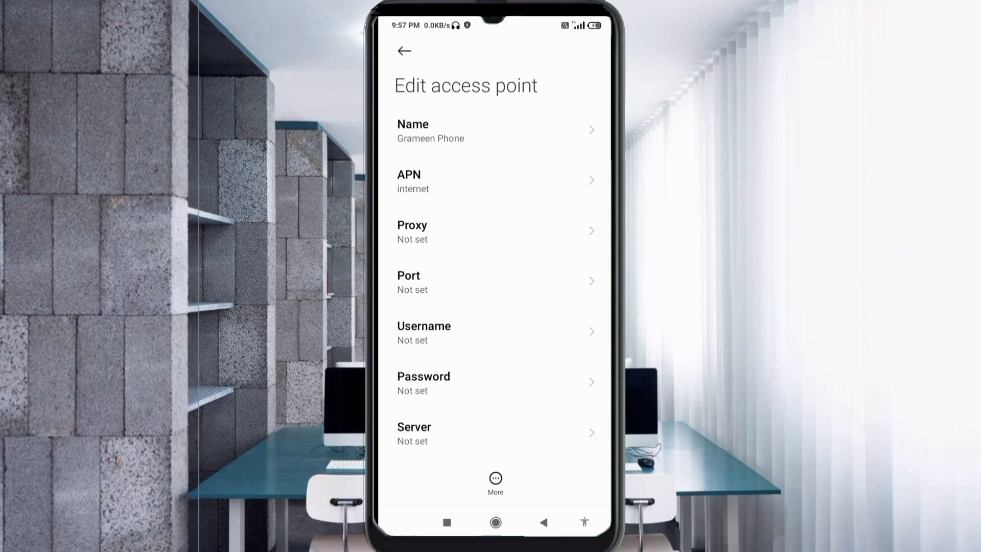
# - Enter 'apn@gpinternet' as the access point's username and confirm it
pyautogui.click(424, 331)
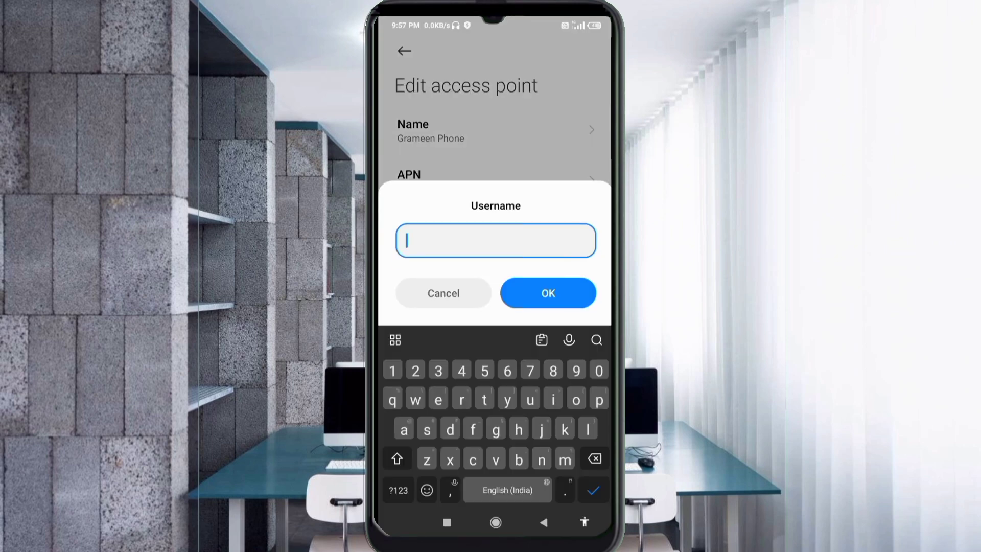
pyautogui.write('apn')
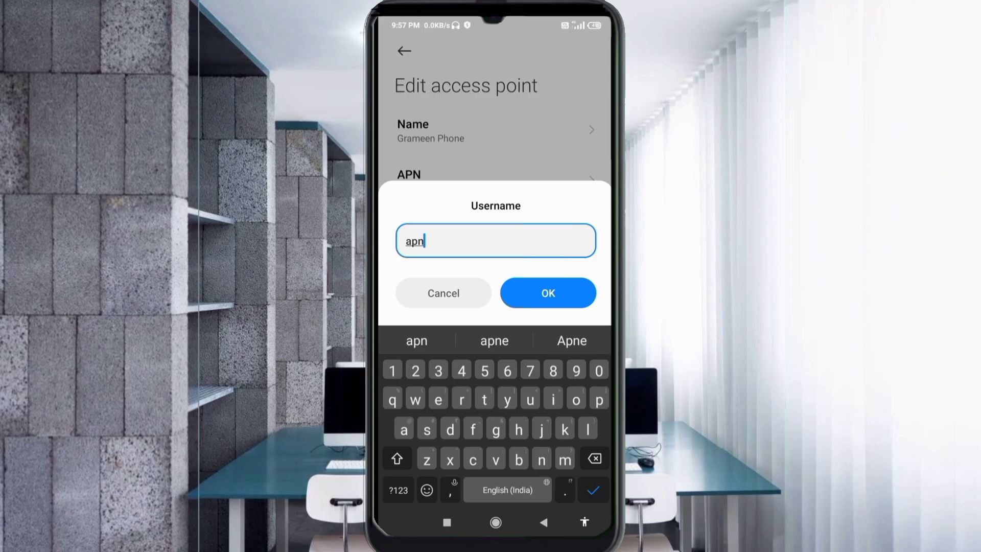
pyautogui.write('@')
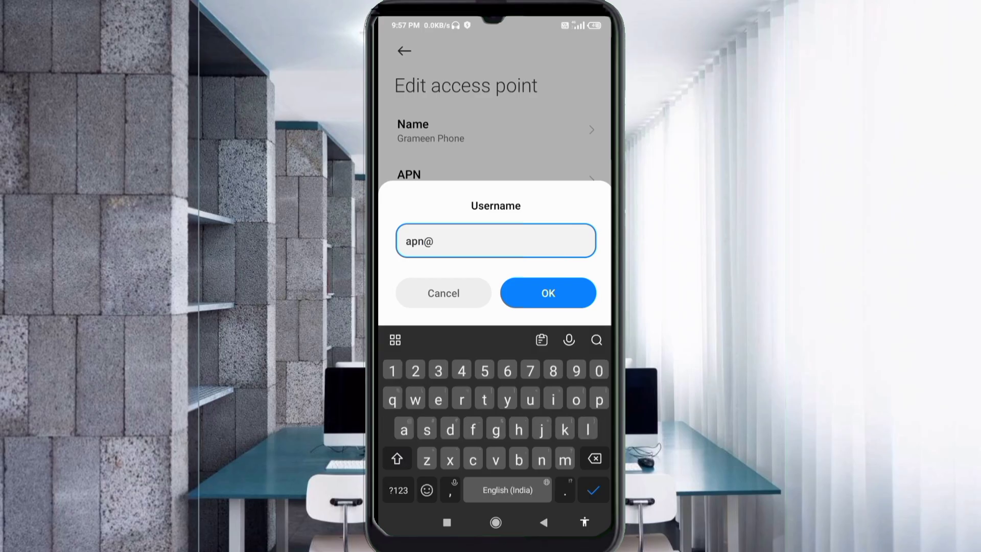
pyautogui.write('gp')
pyautogui.write('i')
pyautogui.write('nter')
pyautogui.write('net')
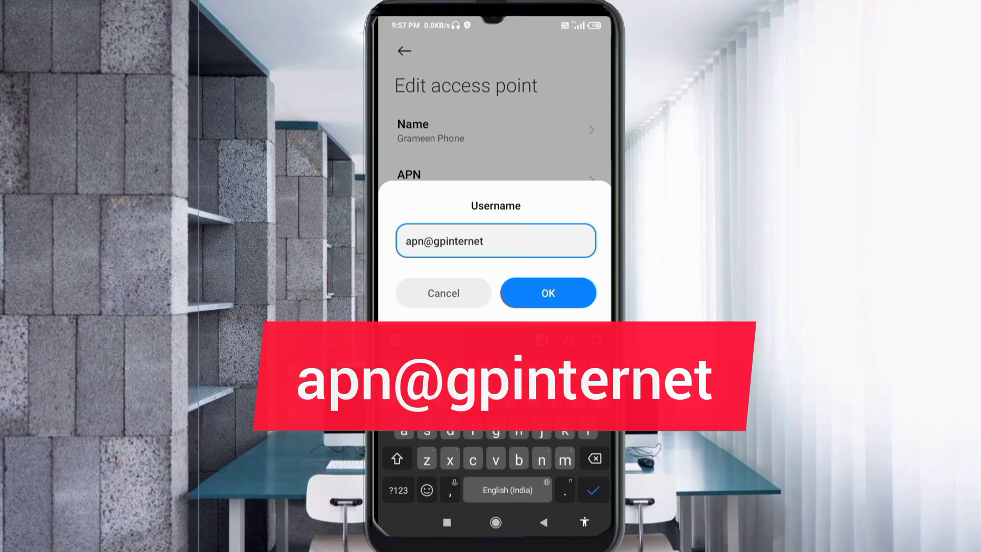
pyautogui.click(548, 292)
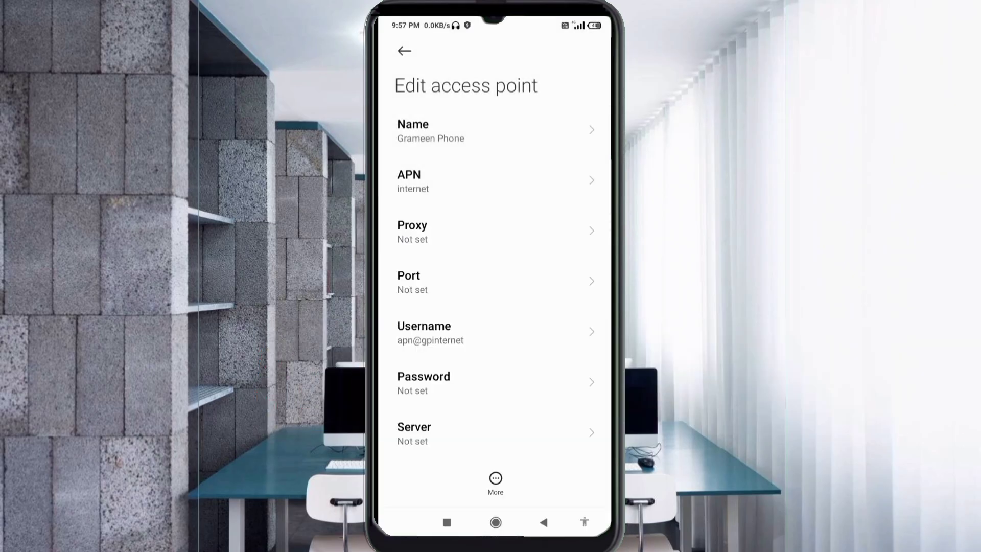
pyautogui.scroll(-5, 495, 255)
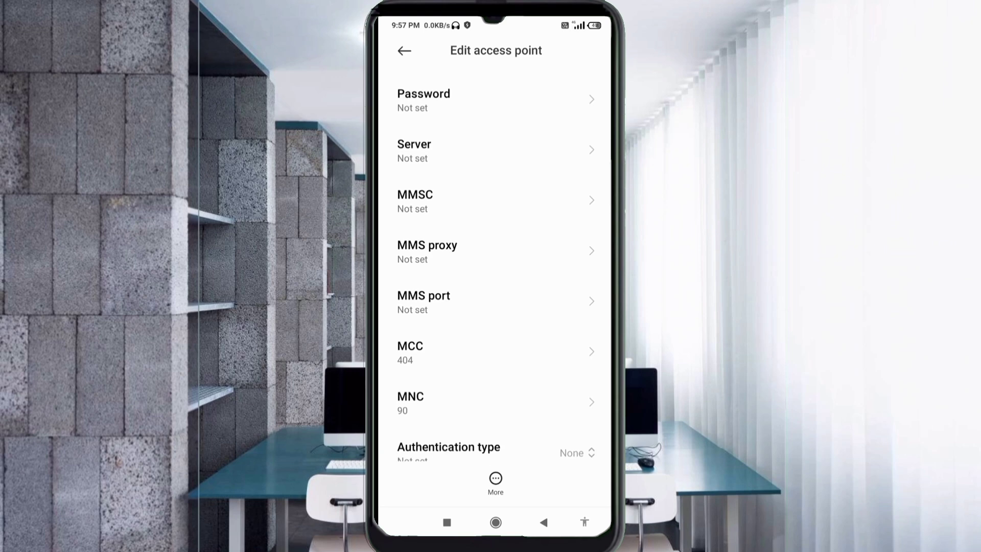
pyautogui.click(490, 151)
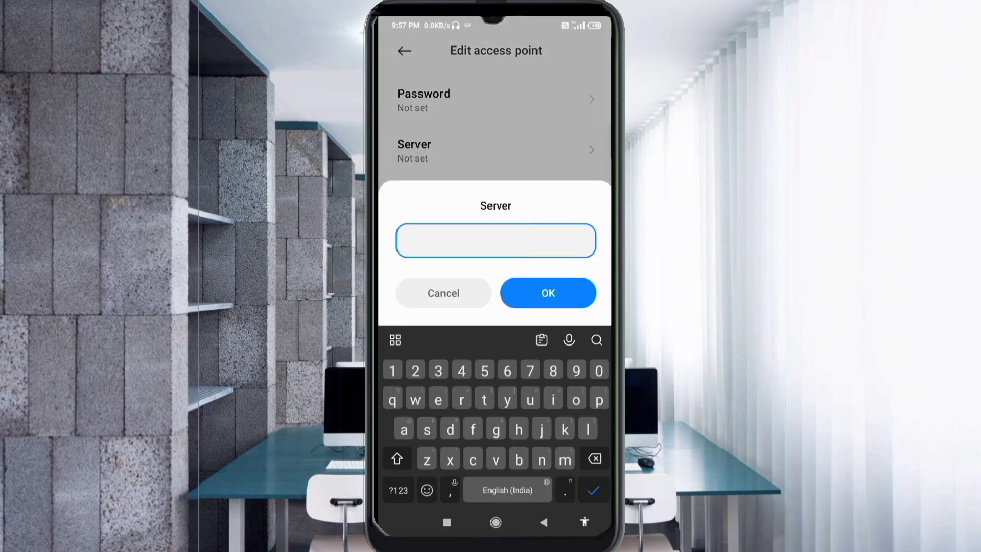
pyautogui.write('www')
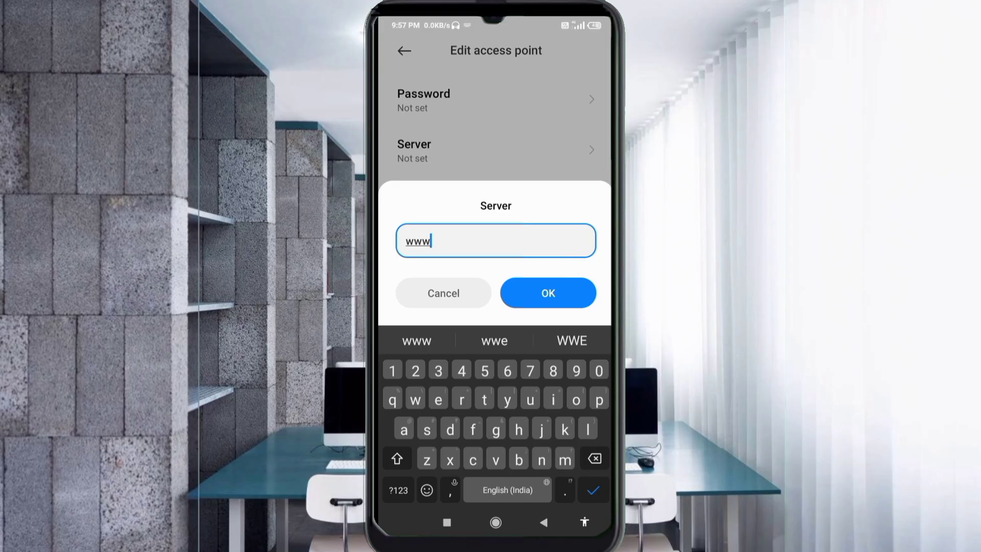
pyautogui.write('.goo')
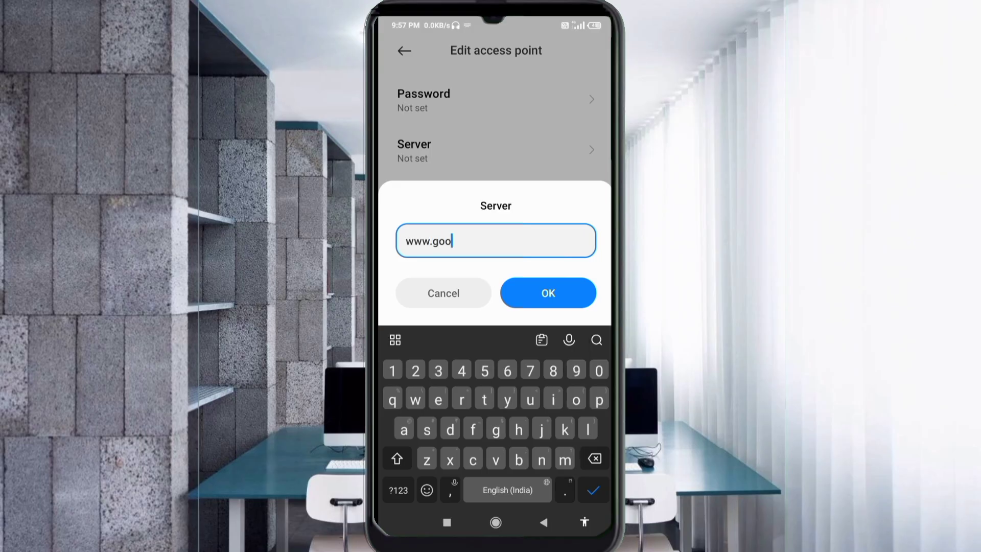
pyautogui.write('gle.')
pyautogui.write('com')
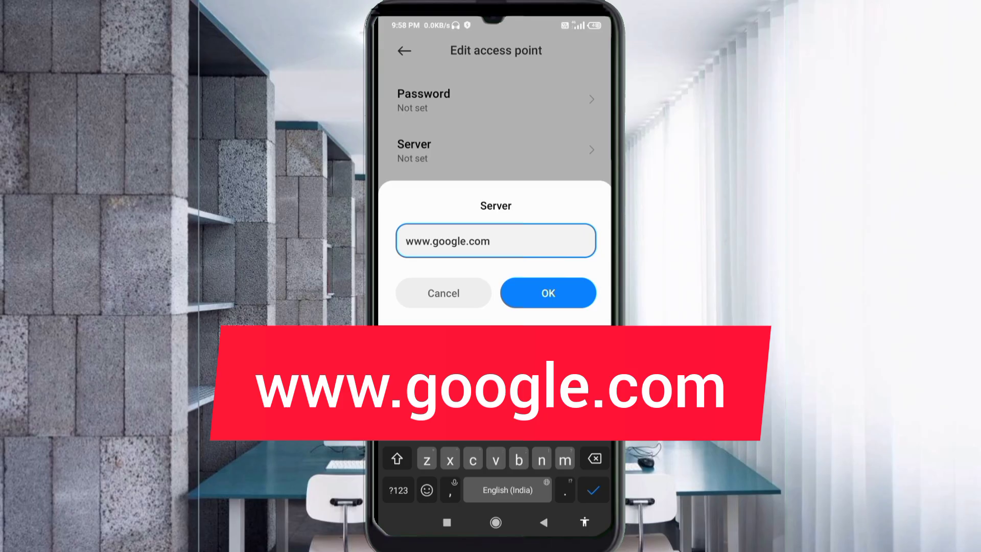
pyautogui.click(548, 293)
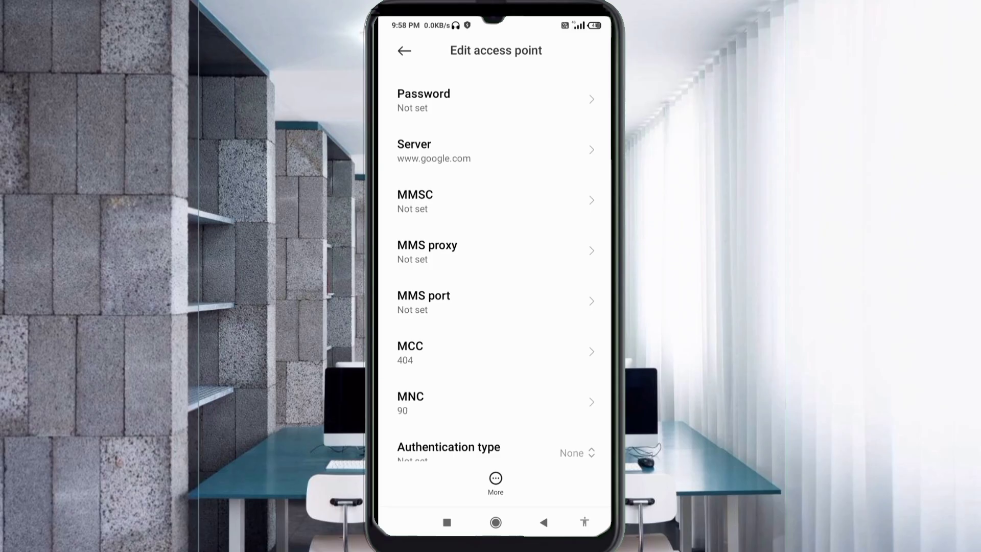
# - Choose 'PAP or CHAP' authentication and enter 'default' as the APN type
pyautogui.scroll(-5, 495, 265)
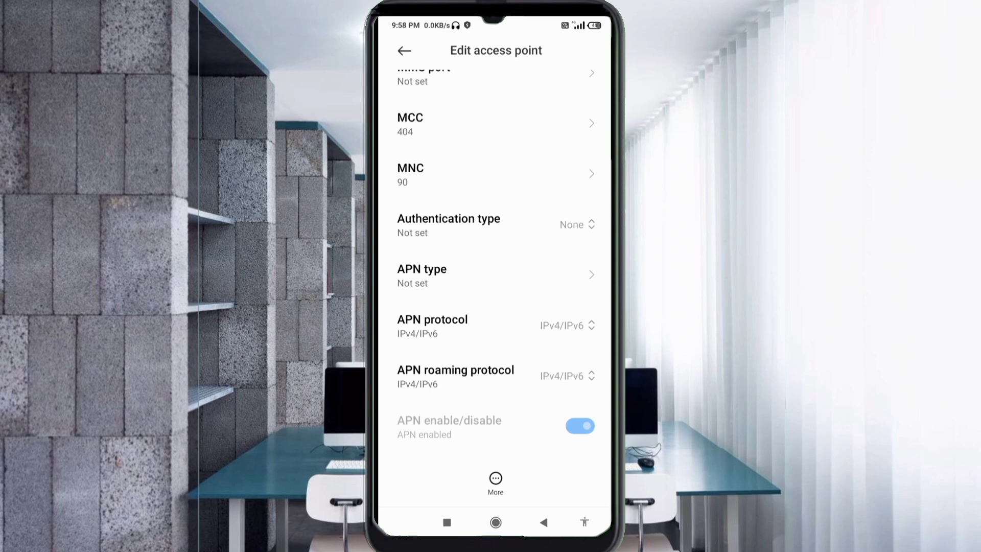
pyautogui.click(490, 225)
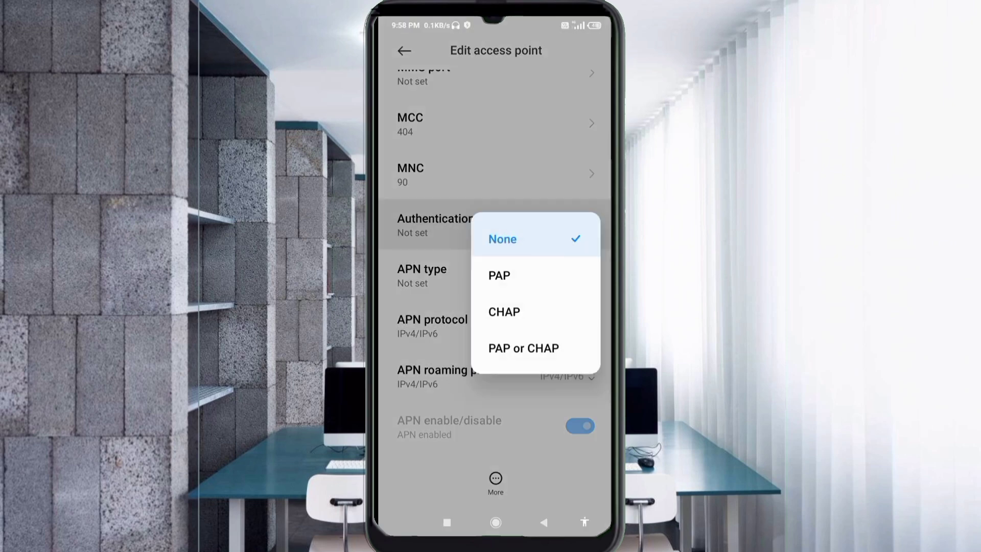
pyautogui.click(524, 347)
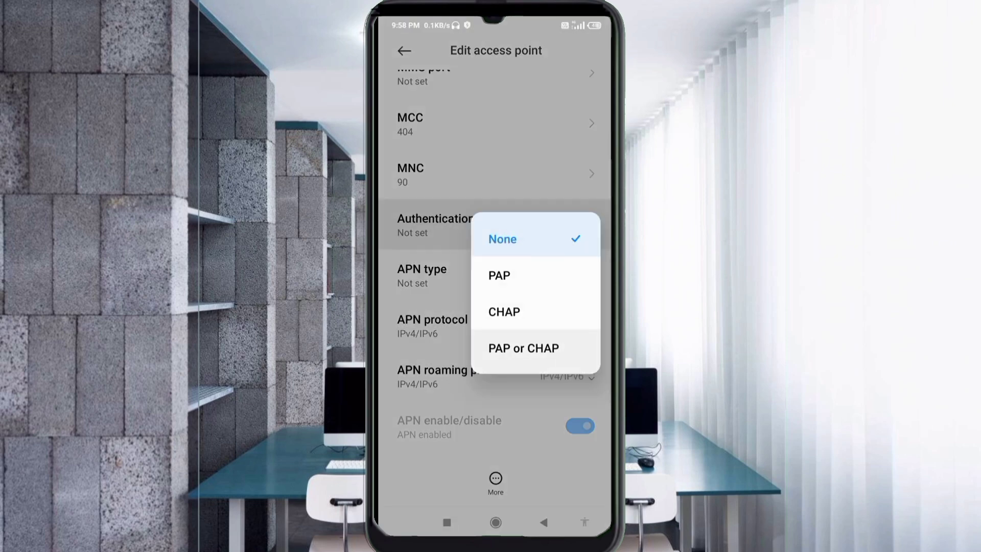
pyautogui.click(490, 275)
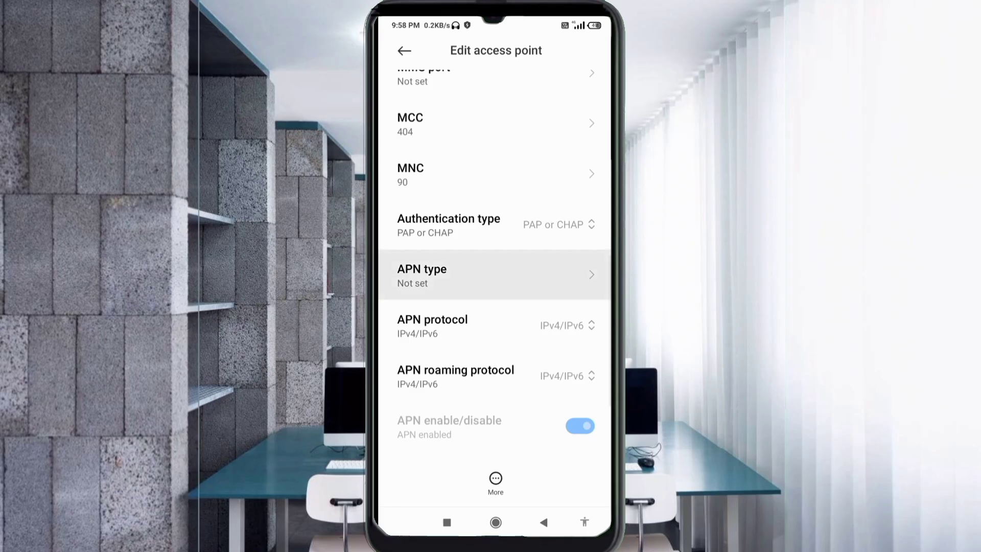
pyautogui.write('de')
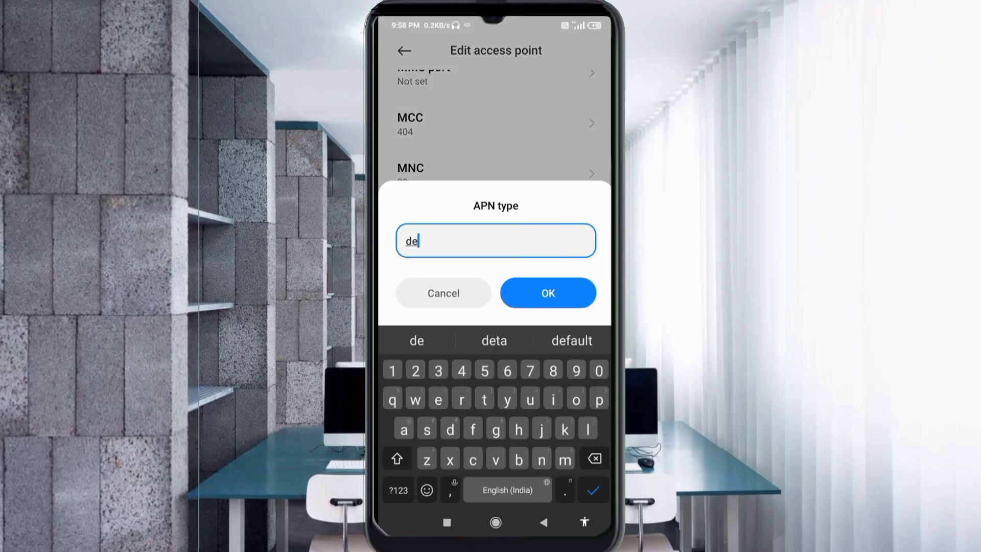
pyautogui.write('faul')
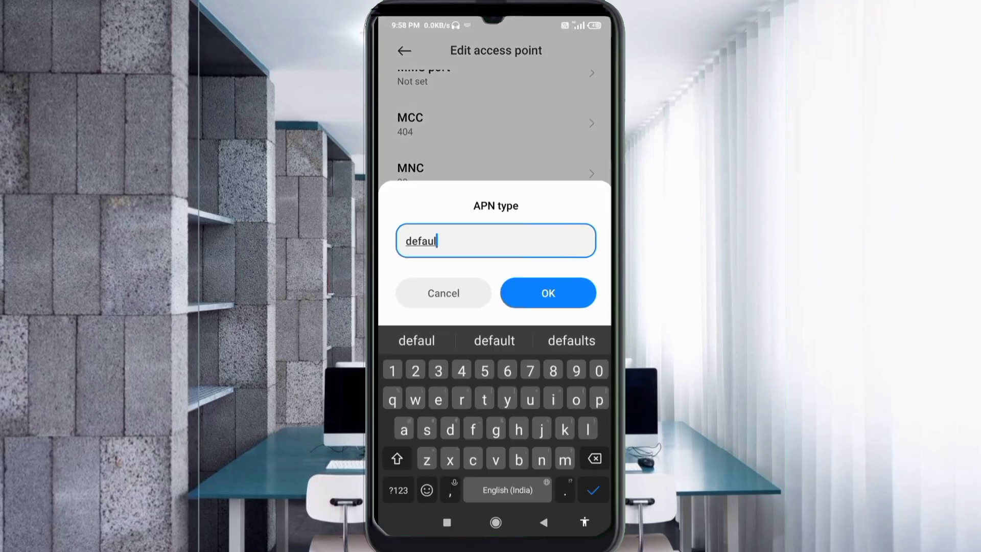
pyautogui.write('t')
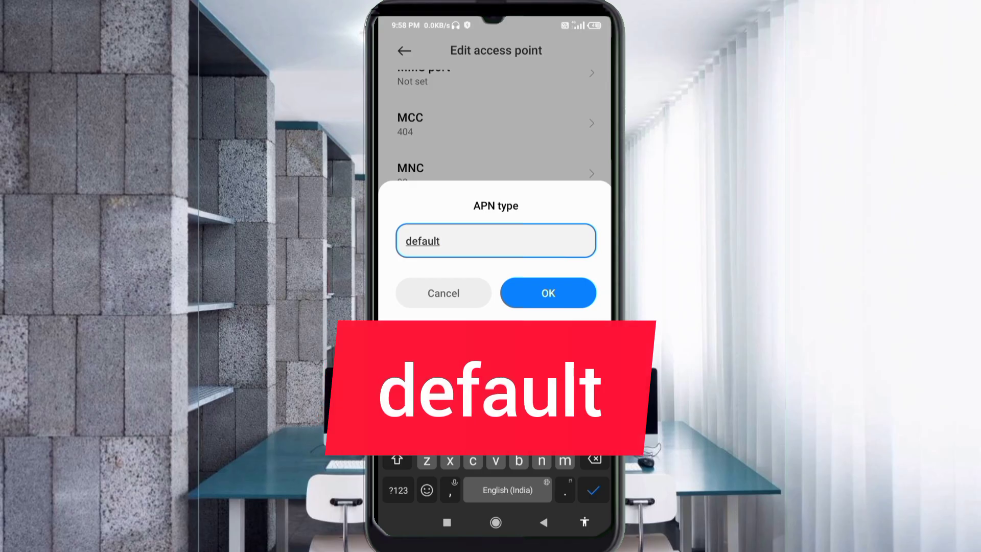
pyautogui.click(548, 292)
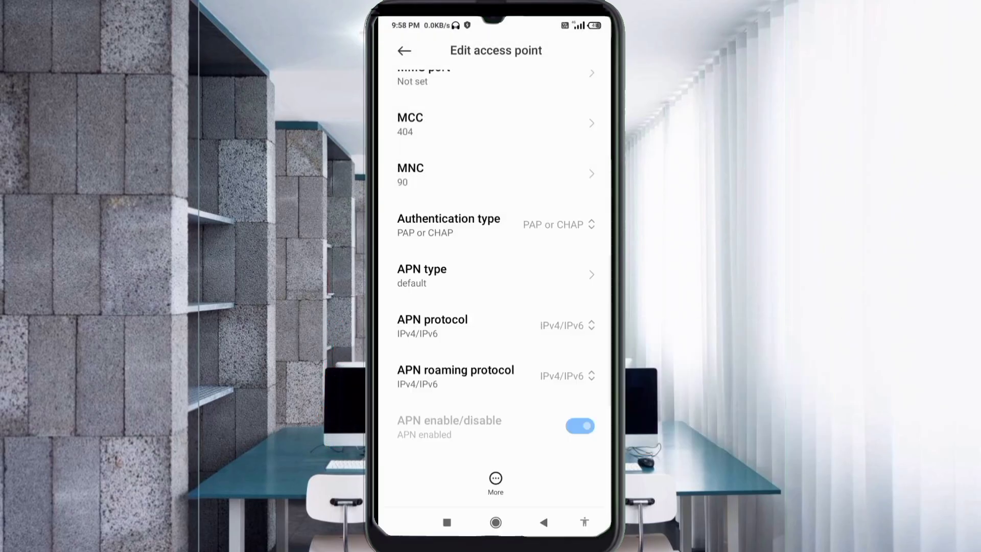
pyautogui.scroll(-3, 494, 276)
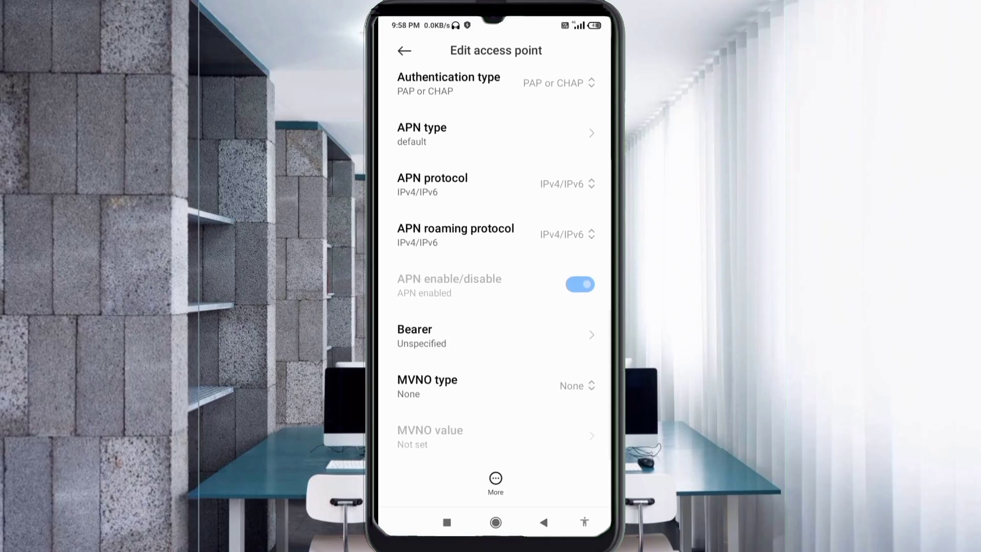
pyautogui.click(495, 182)
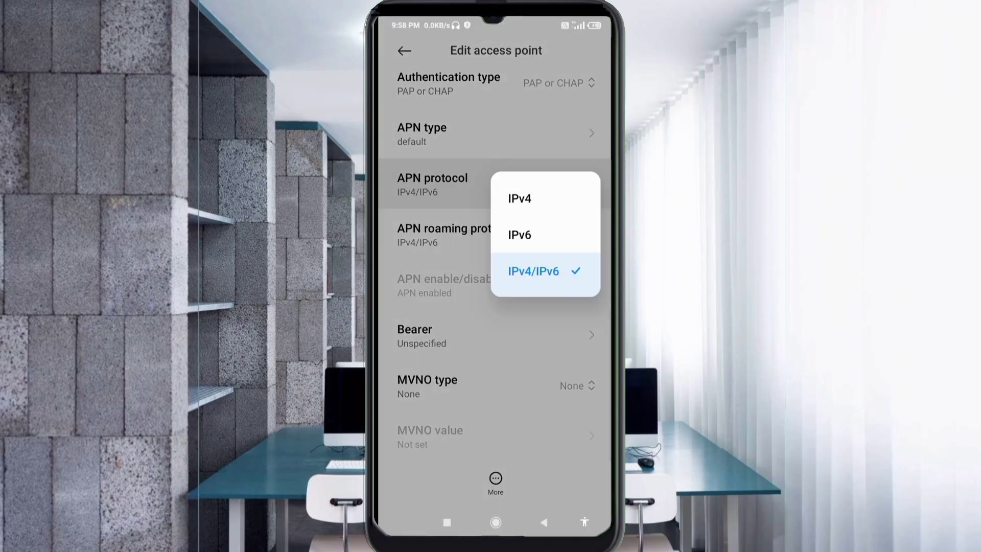
pyautogui.click(533, 271)
pyautogui.click(494, 234)
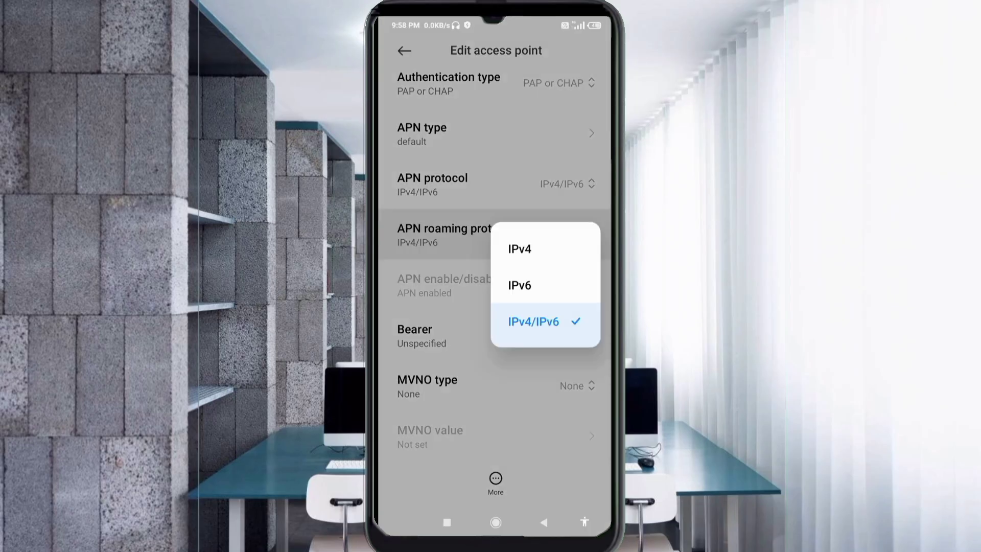
pyautogui.click(533, 321)
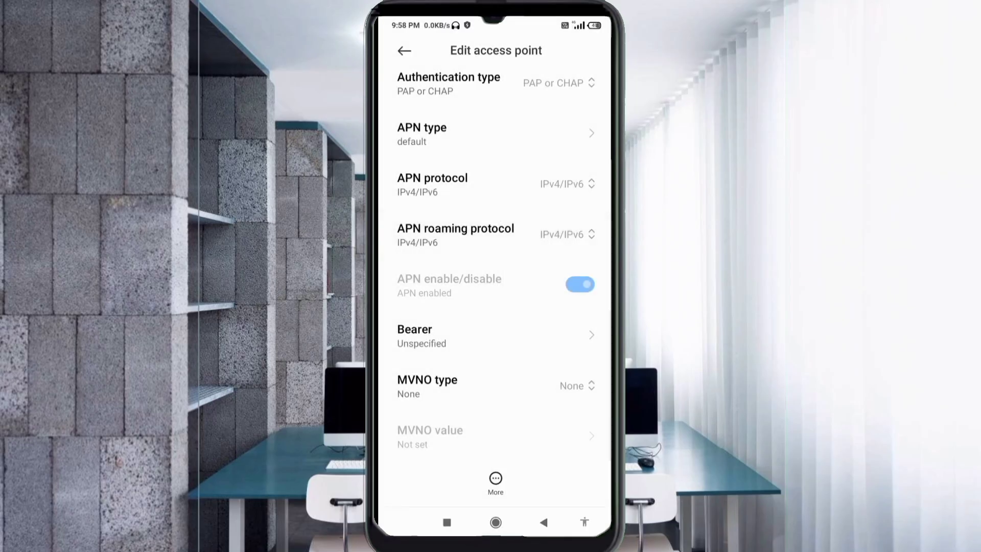
pyautogui.click(495, 336)
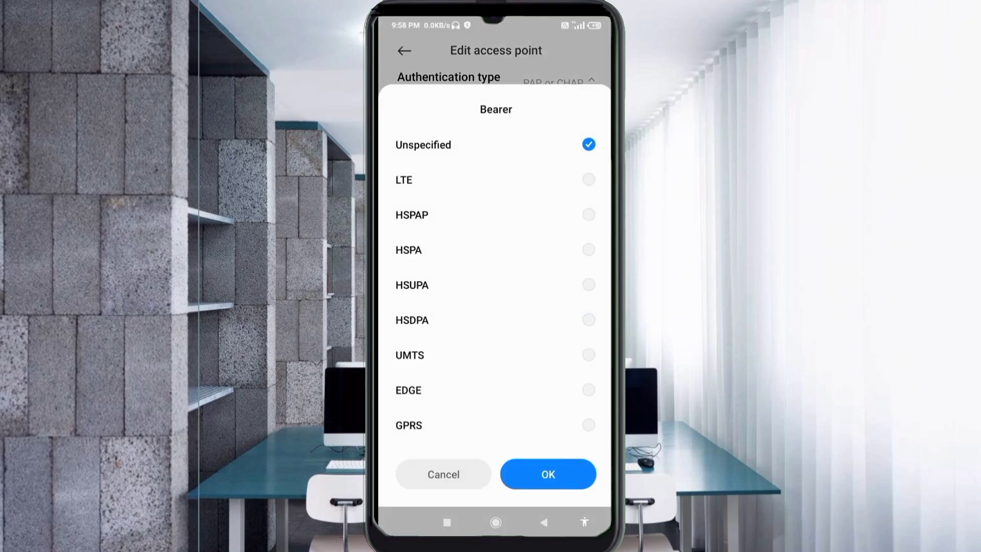
pyautogui.click(588, 145)
pyautogui.click(494, 145)
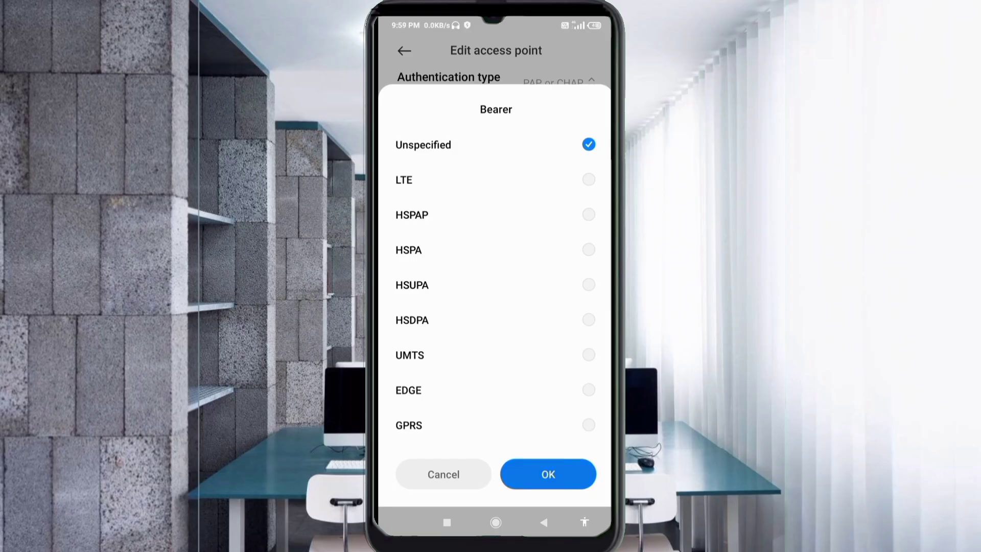
pyautogui.click(547, 474)
pyautogui.scroll(10, 495, 255)
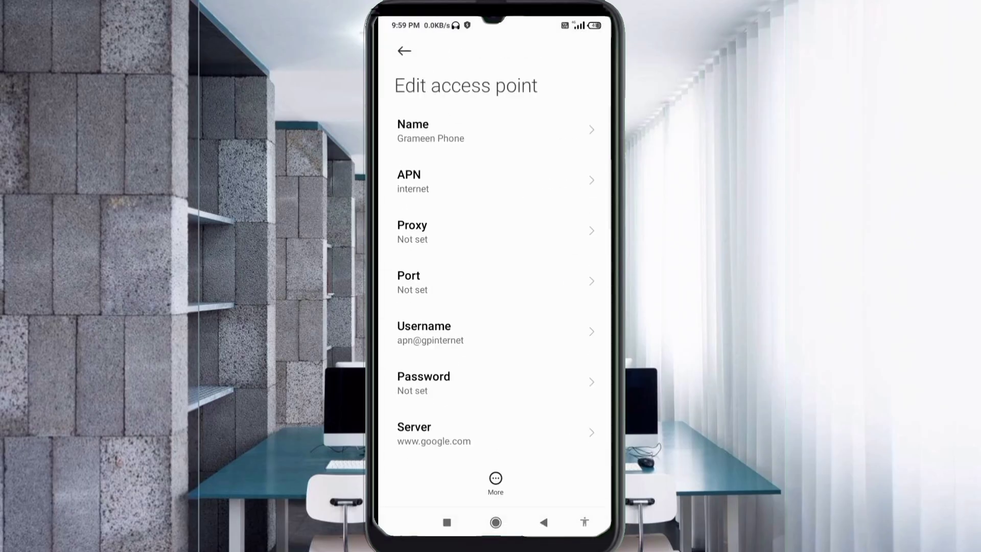
# - Save the Grameen Phone APN, select it as active, then go to the home screen
pyautogui.click(495, 480)
pyautogui.click(405, 403)
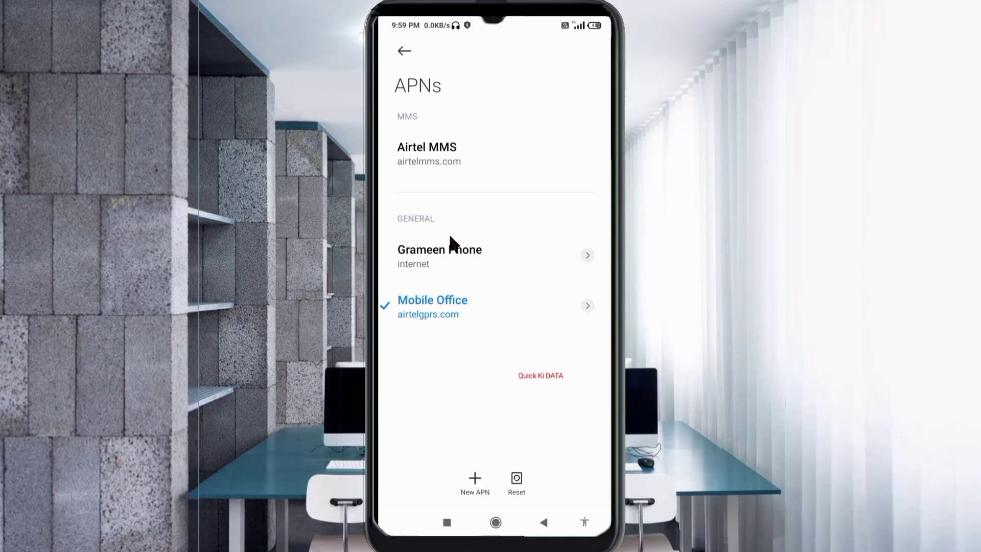
pyautogui.click(441, 271)
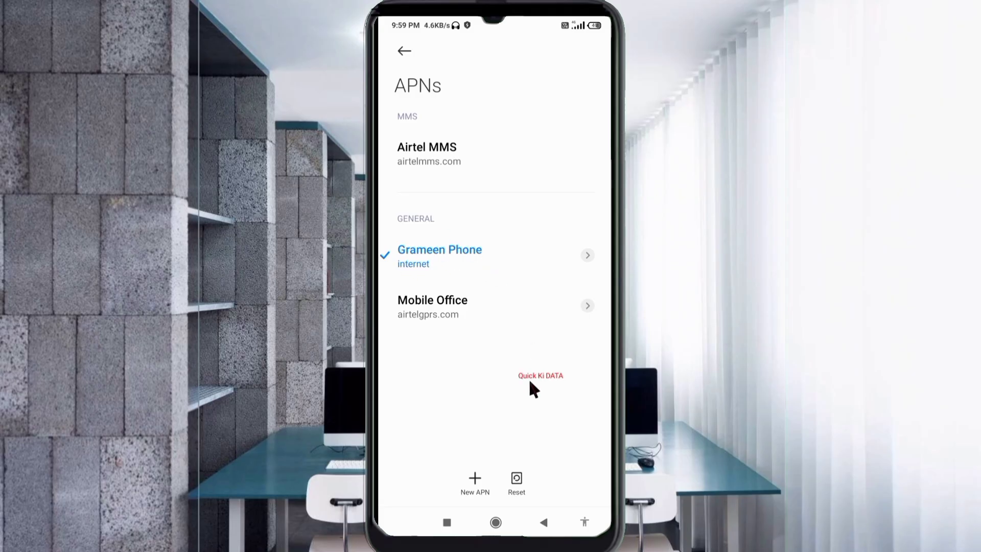
pyautogui.press('super')
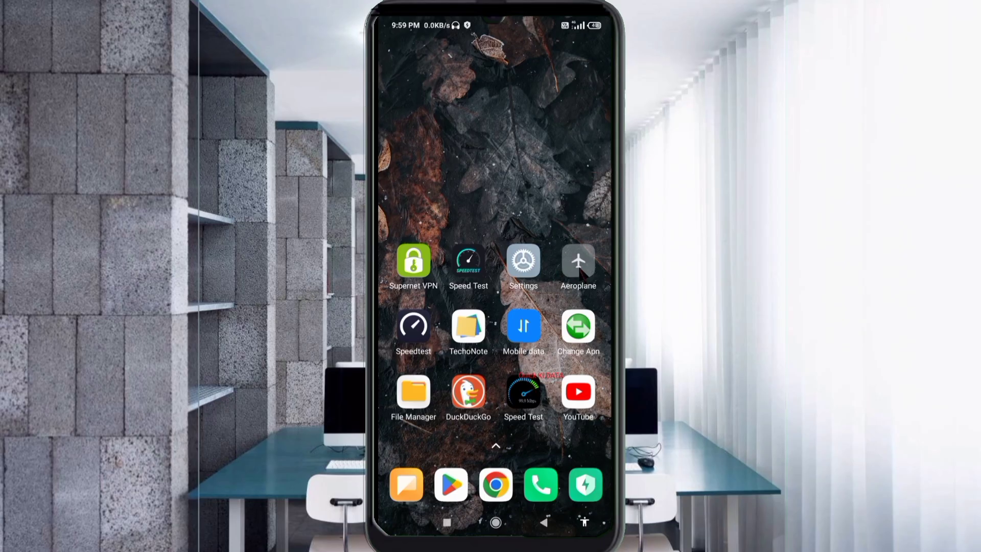
# - Toggle aeroplane mode on and off to refresh data, then launch Speedtest
pyautogui.click(579, 270)
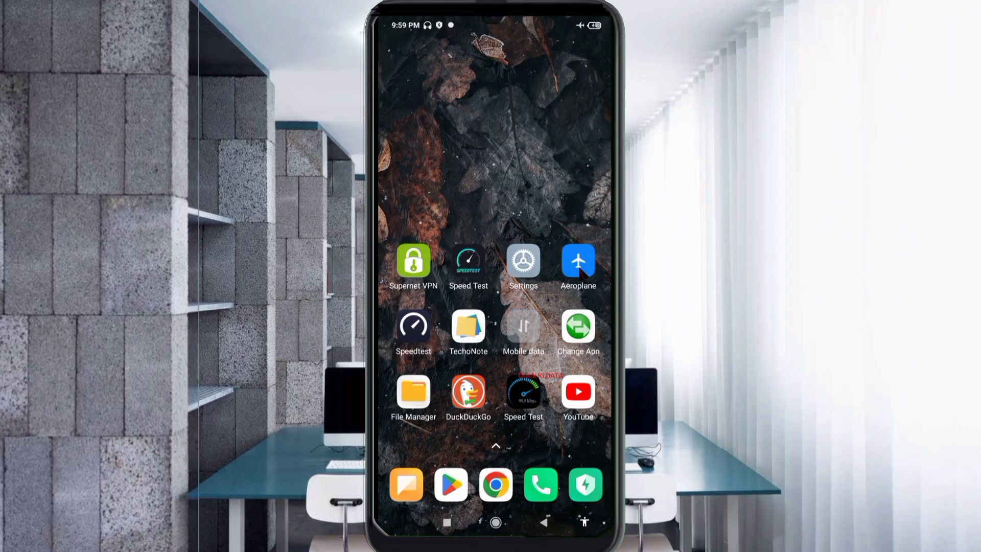
pyautogui.click(580, 286)
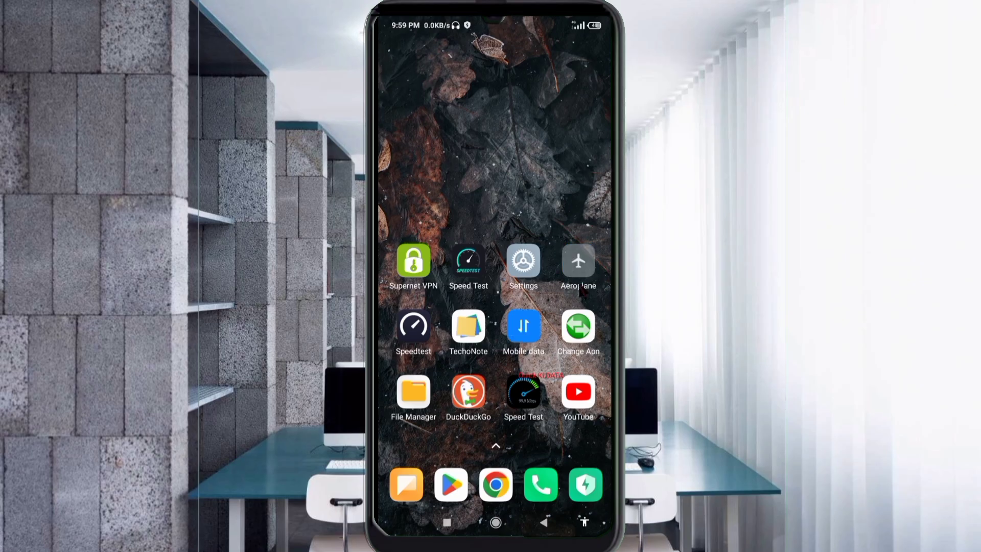
pyautogui.click(419, 353)
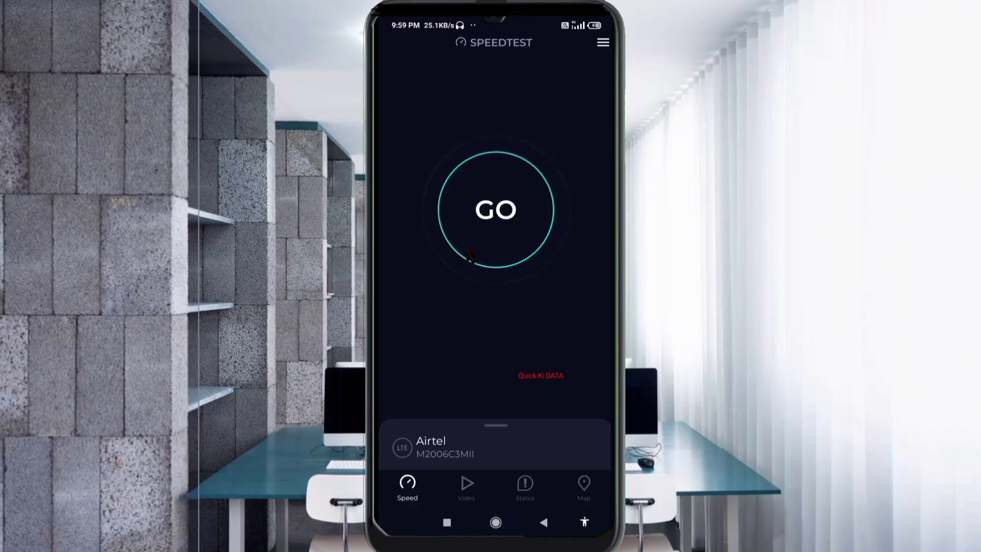
# - Run a speed test getting 15.1 Mbps down and 4.04 Mbps up, then go home
pyautogui.click(498, 263)
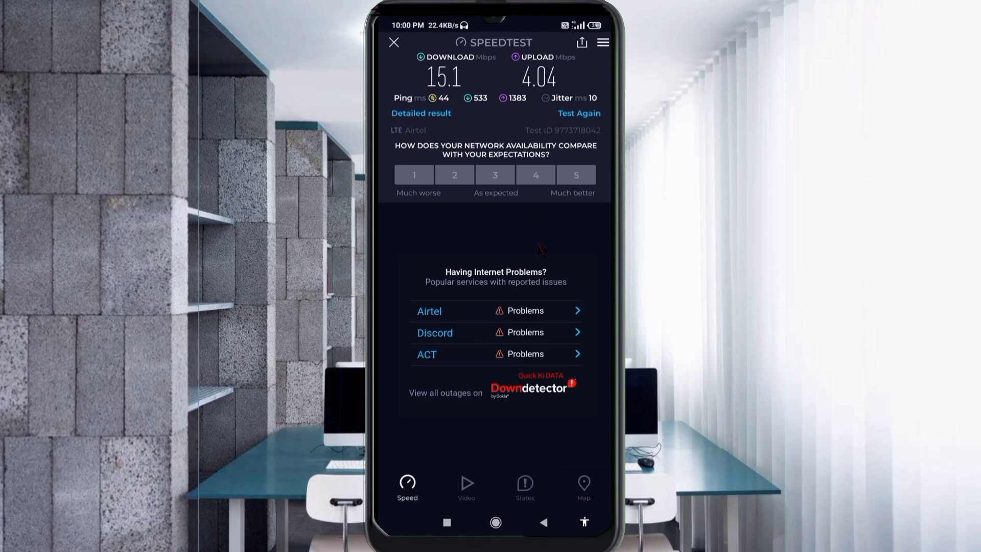
pyautogui.press('super')
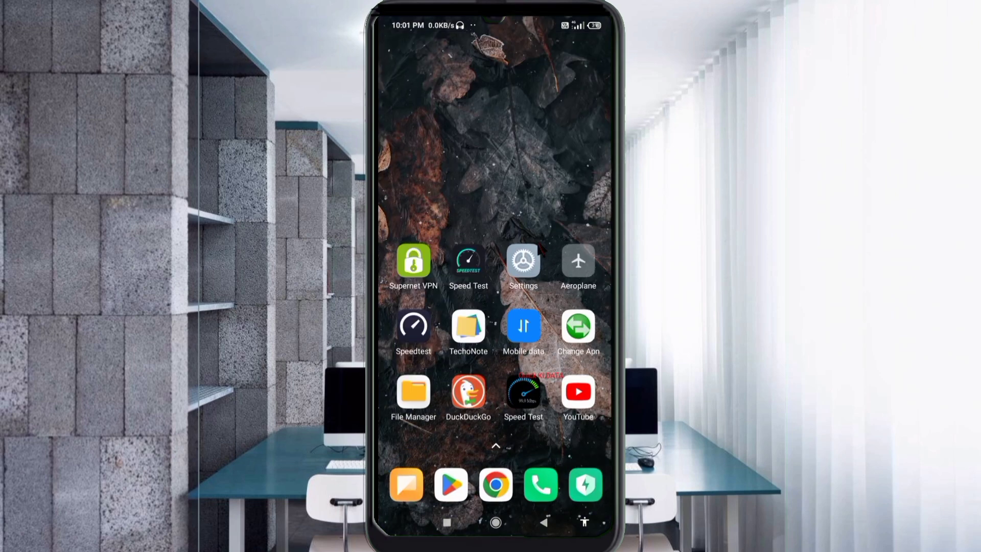